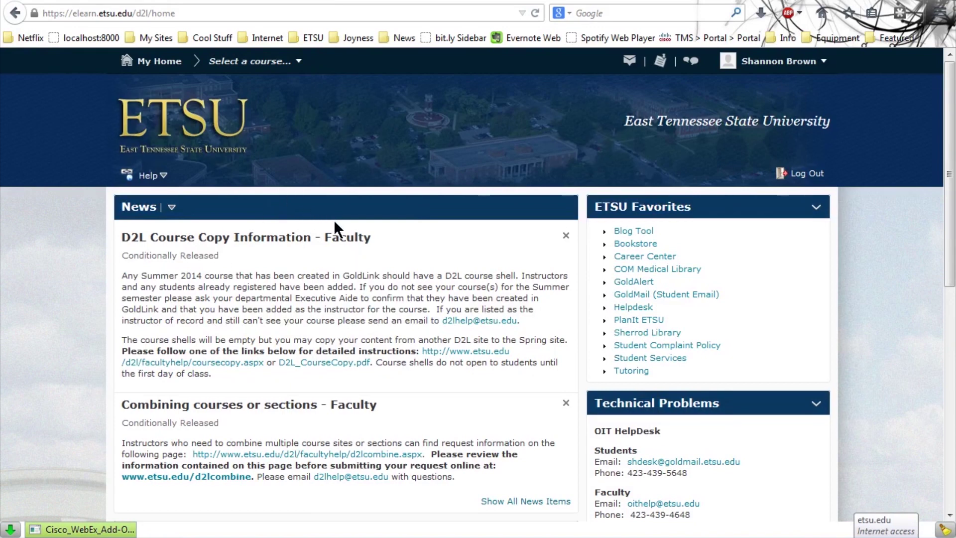
Choose ADMN-0005-399 - A Complete History of Time from the course selector
left_click(271, 69)
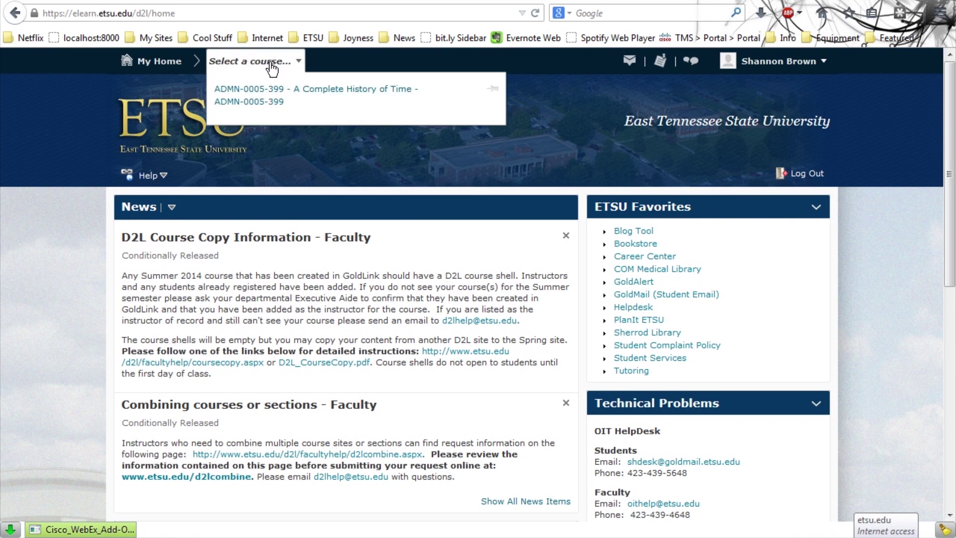
left_click(284, 106)
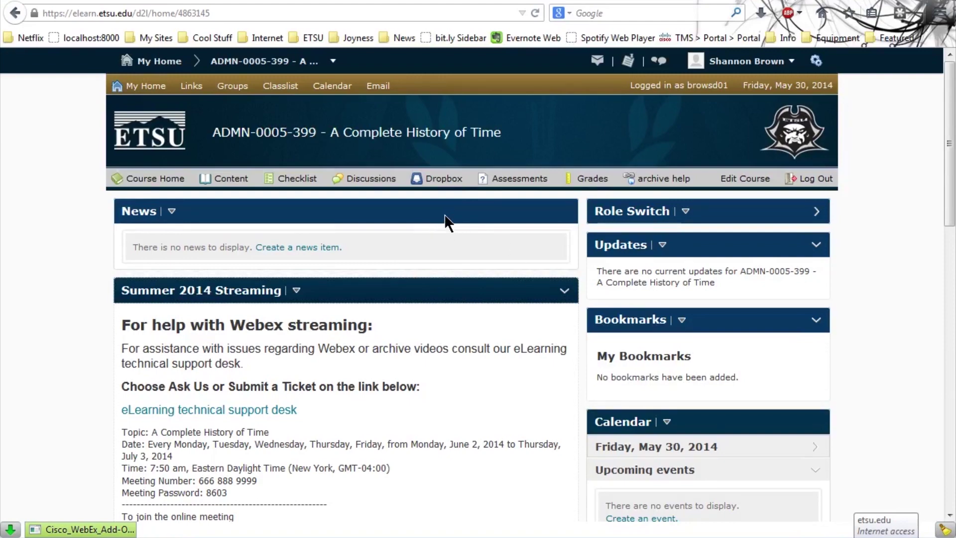
scroll(67, 221, "down", 2)
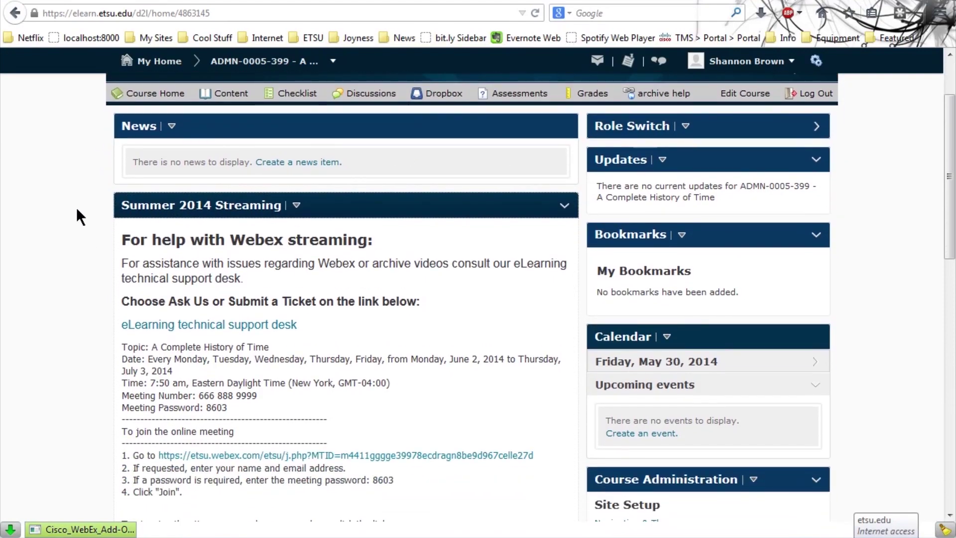
scroll(67, 207, "down", 10)
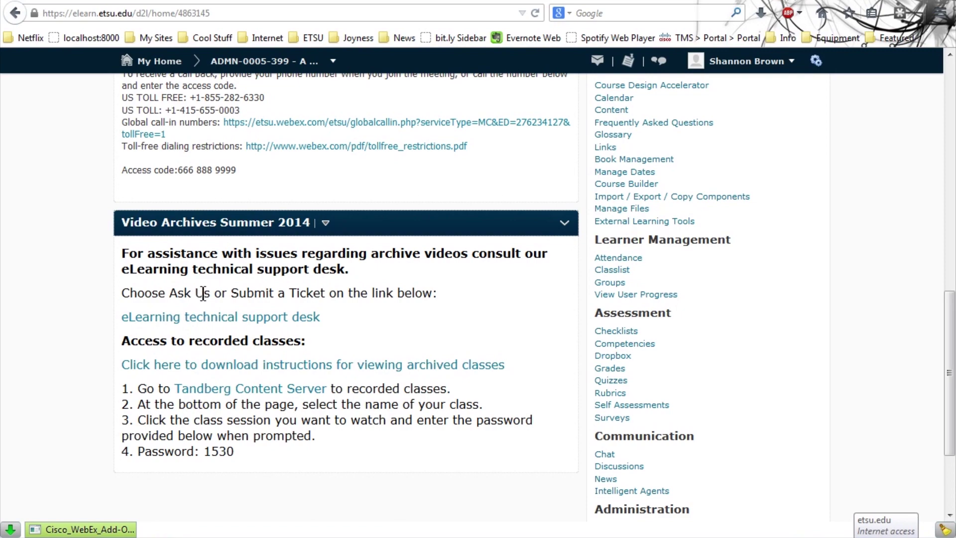
scroll(135, 290, "up", 10)
scroll(145, 277, "up", 2)
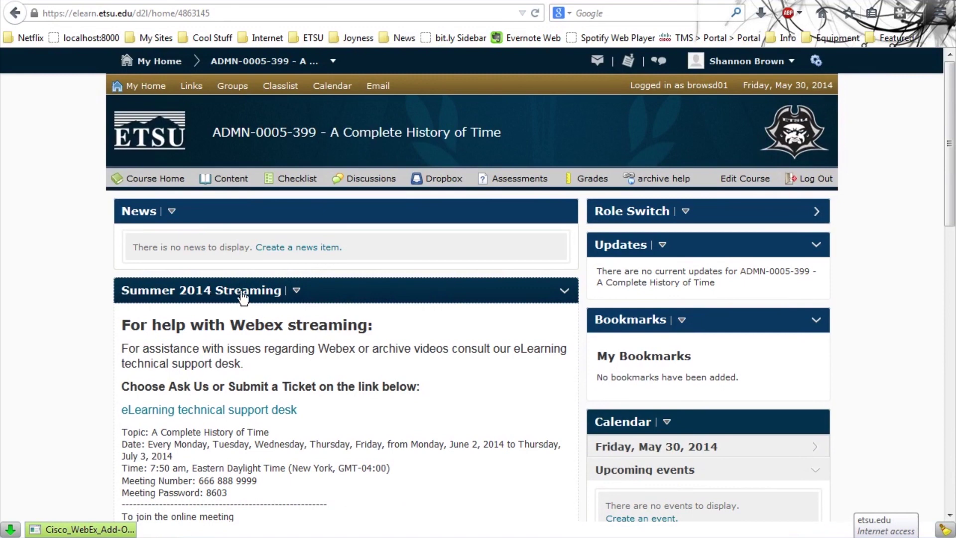
scroll(108, 277, "down", 2)
scroll(108, 277, "down", 4)
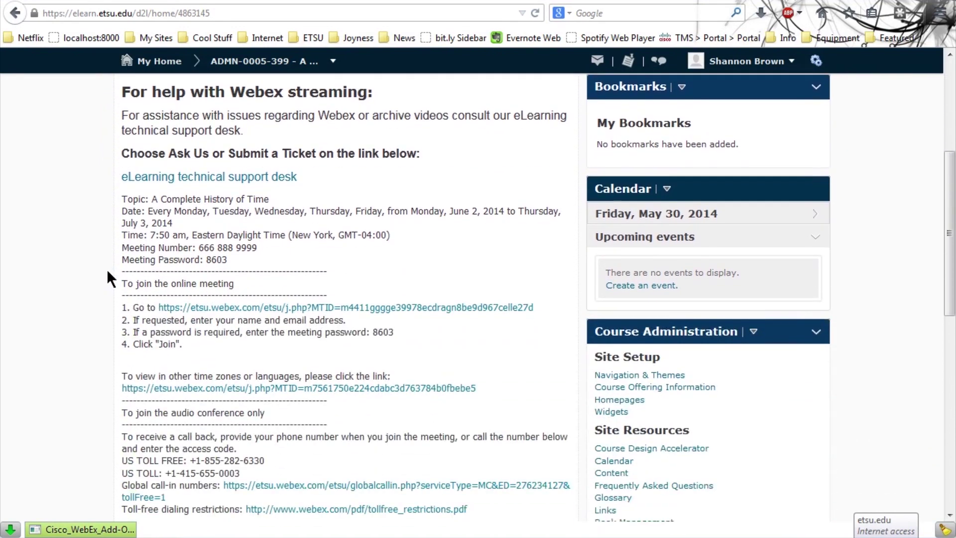
scroll(148, 154, "up", 1)
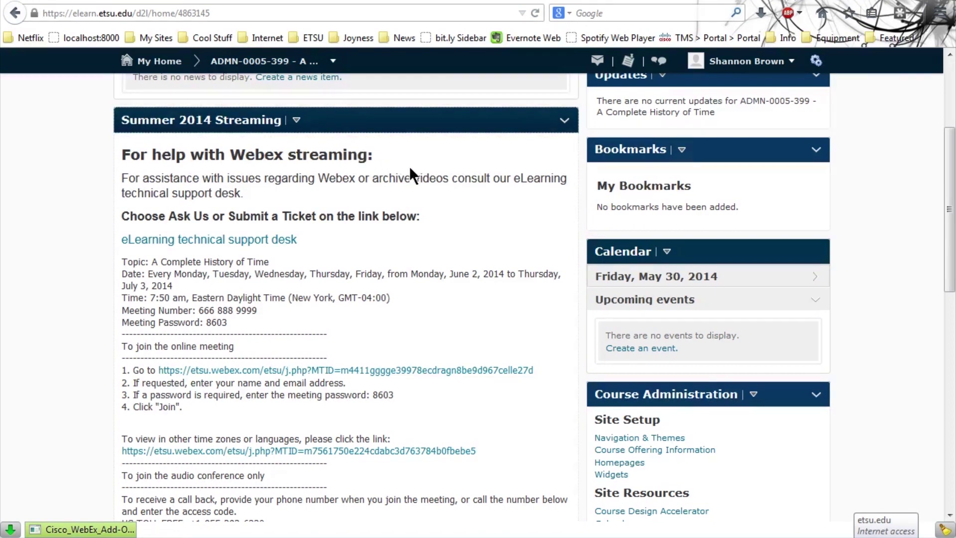
Follow the eLearning technical support desk link on the course page
left_click(247, 243)
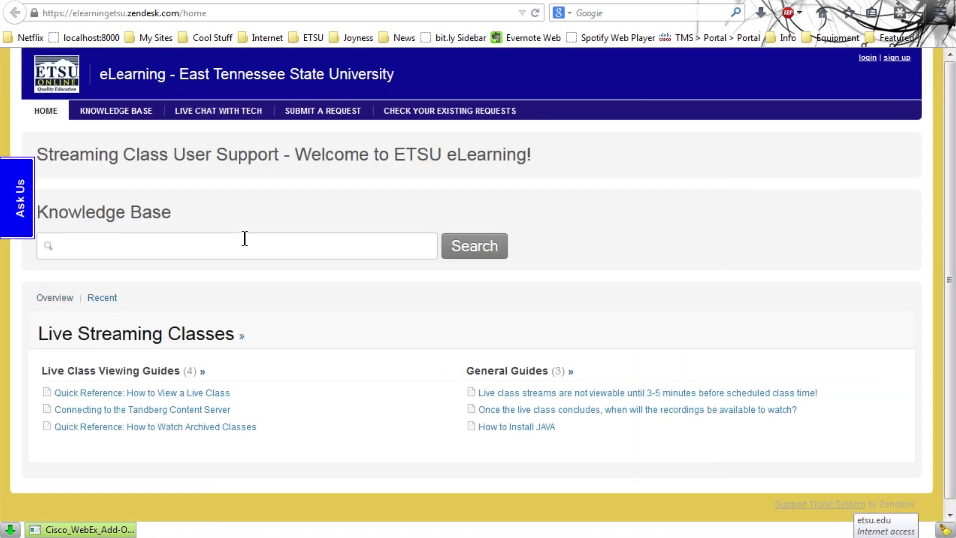
Search the knowledge base for 'webex', then open the Submit a request form
left_click(244, 238)
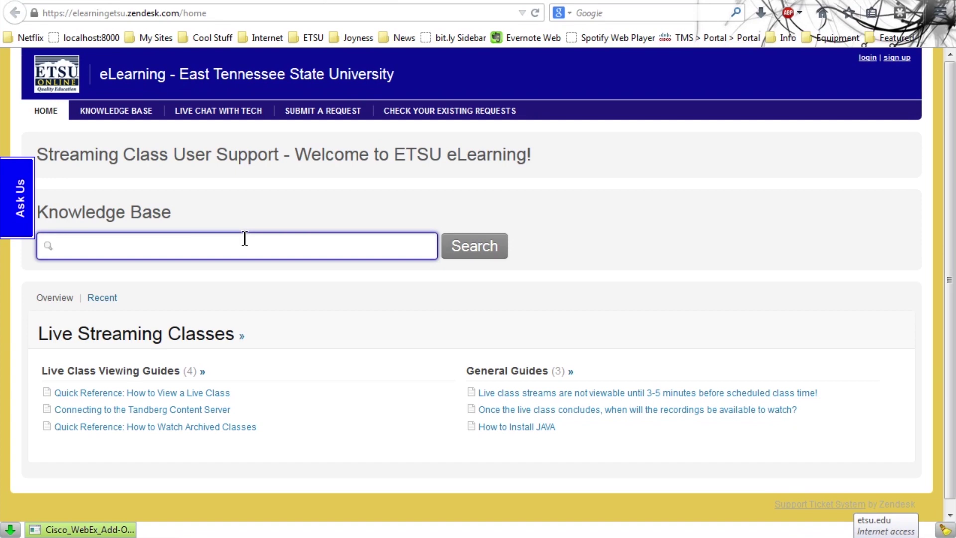
type("W")
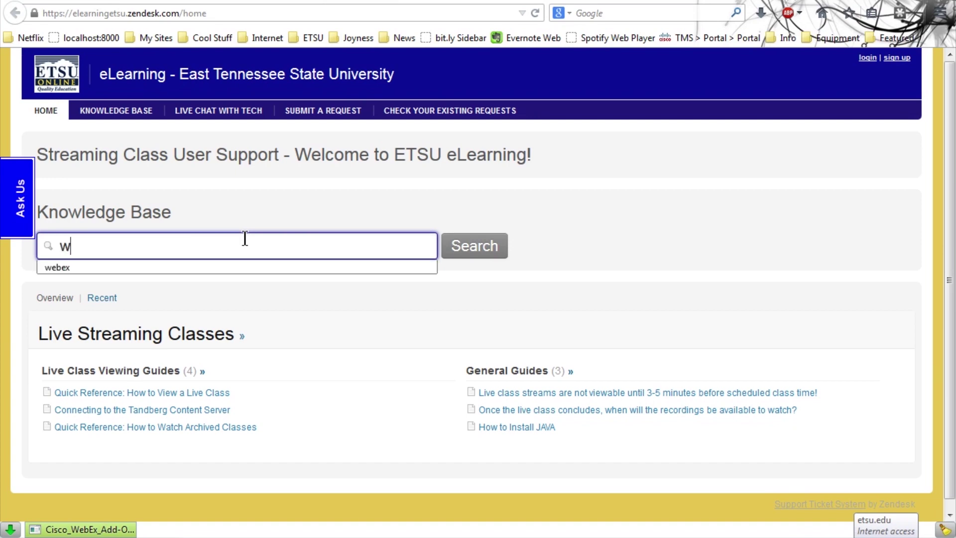
type("ebex")
key("Return")
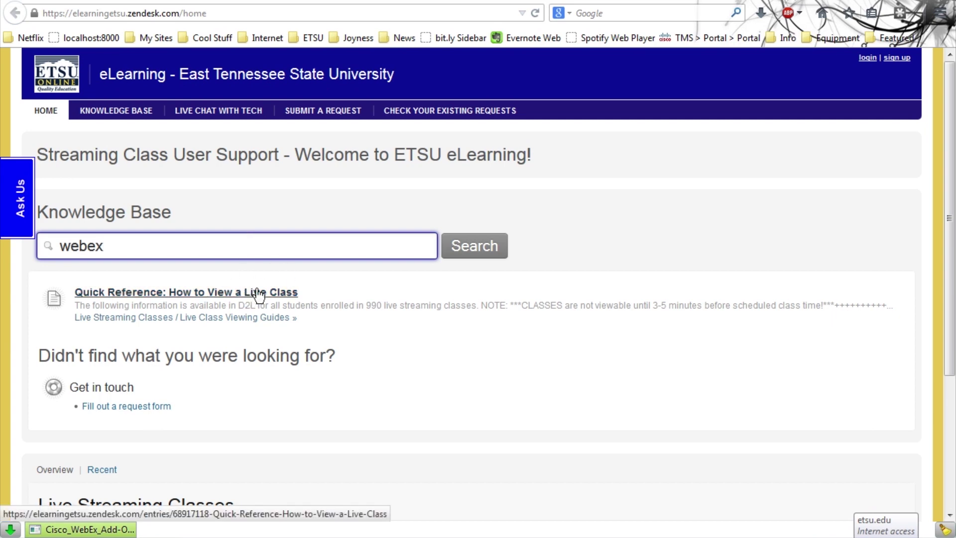
left_click(318, 118)
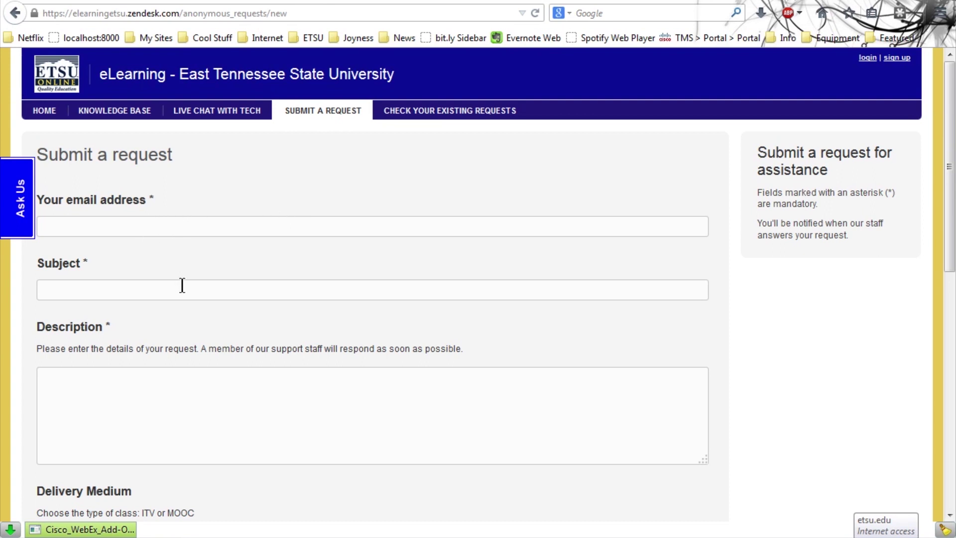
scroll(251, 328, "down", 4)
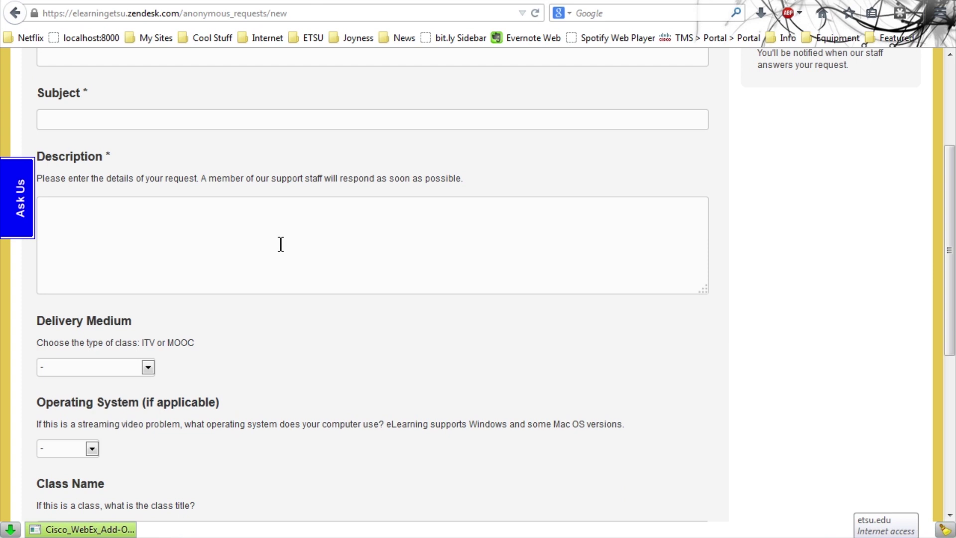
scroll(290, 295, "down", 7)
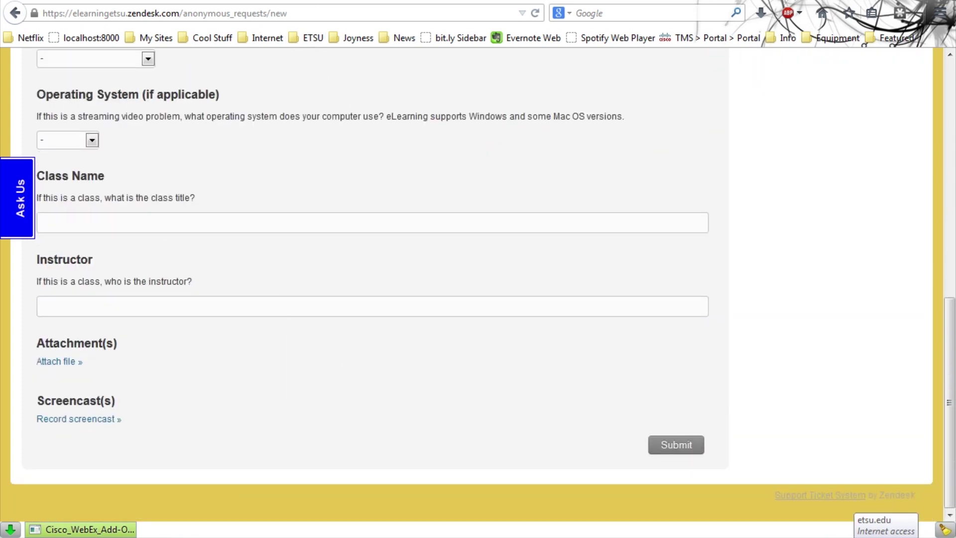
left_click(15, 13)
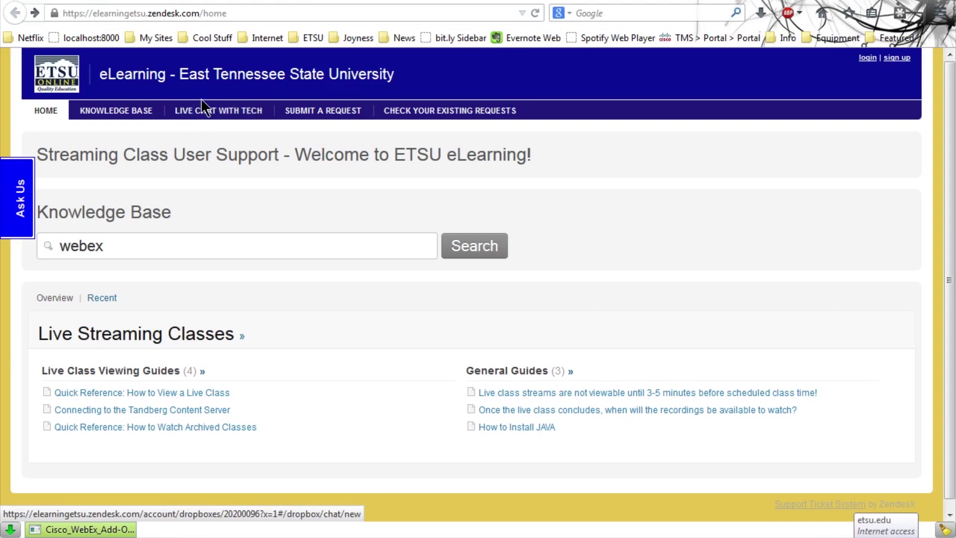
left_click(236, 115)
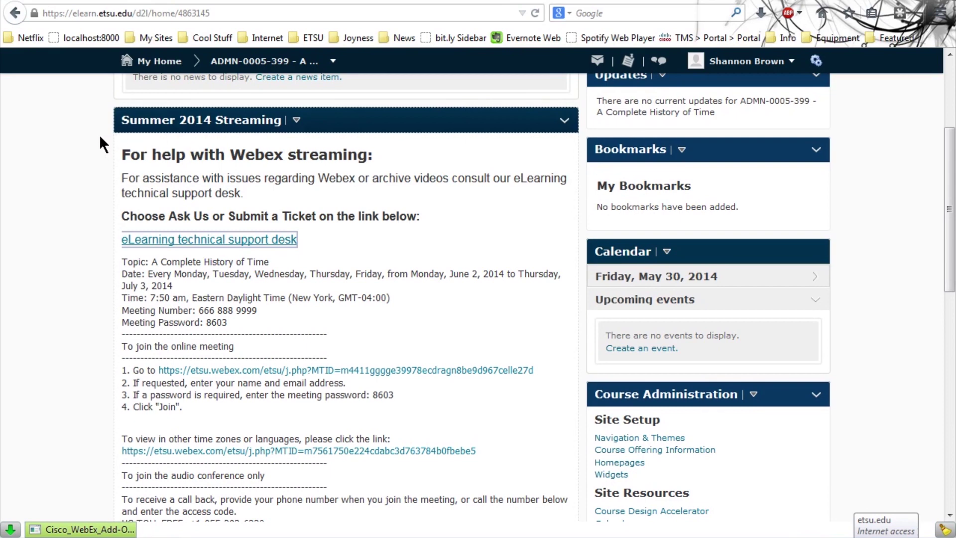
scroll(96, 148, "down", 4)
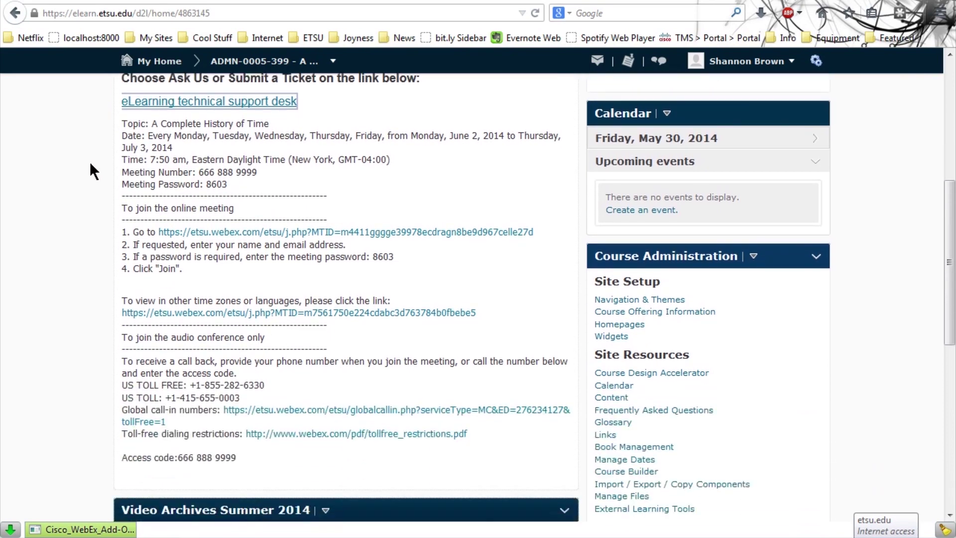
scroll(104, 109, "up", 2)
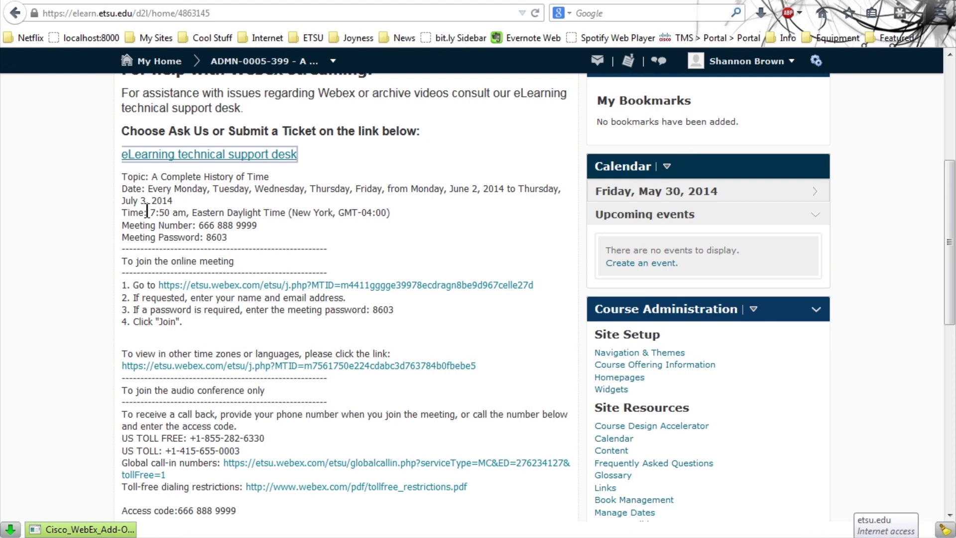
Highlight the 7:50 am class start time in the Webex meeting details
left_click_drag(147, 213, 161, 214)
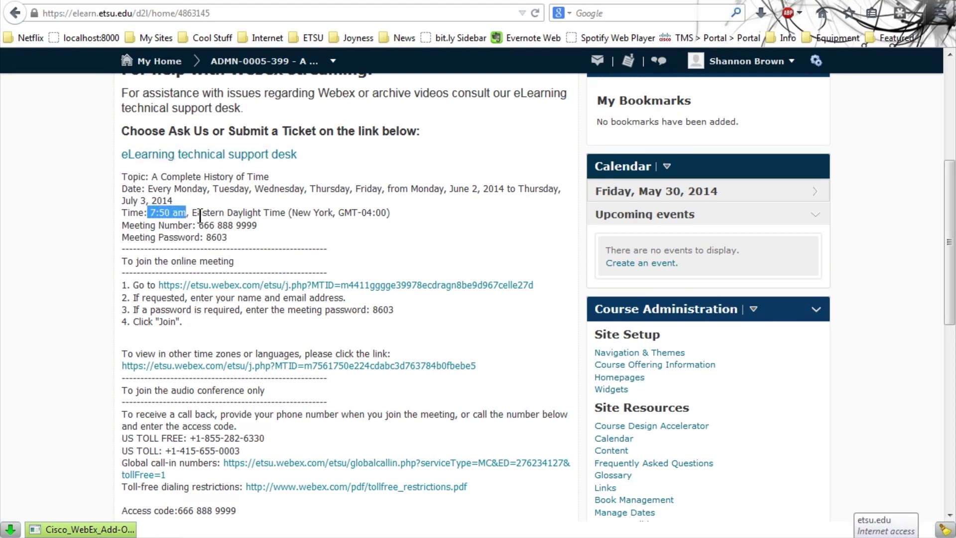
Highlight the online meeting join steps and then the meeting password
left_click(161, 214)
mouse_move(135, 262)
left_mouse_down()
mouse_move(195, 274)
mouse_move(308, 322)
left_mouse_up()
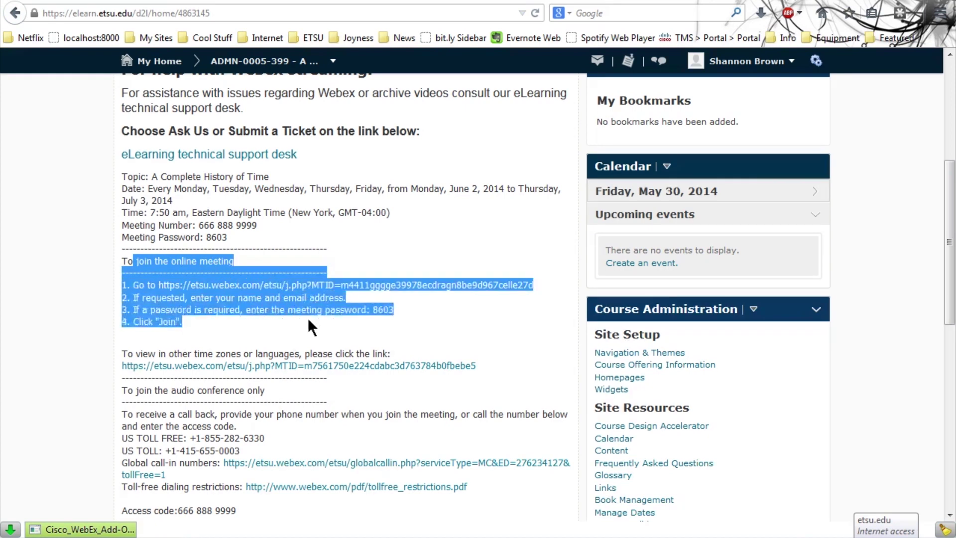
left_click(107, 253)
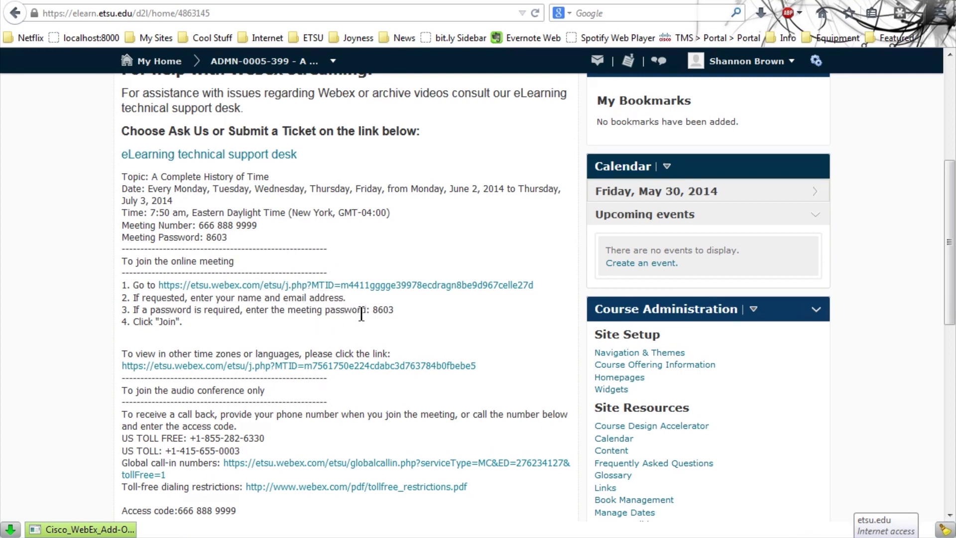
left_click_drag(377, 309, 402, 309)
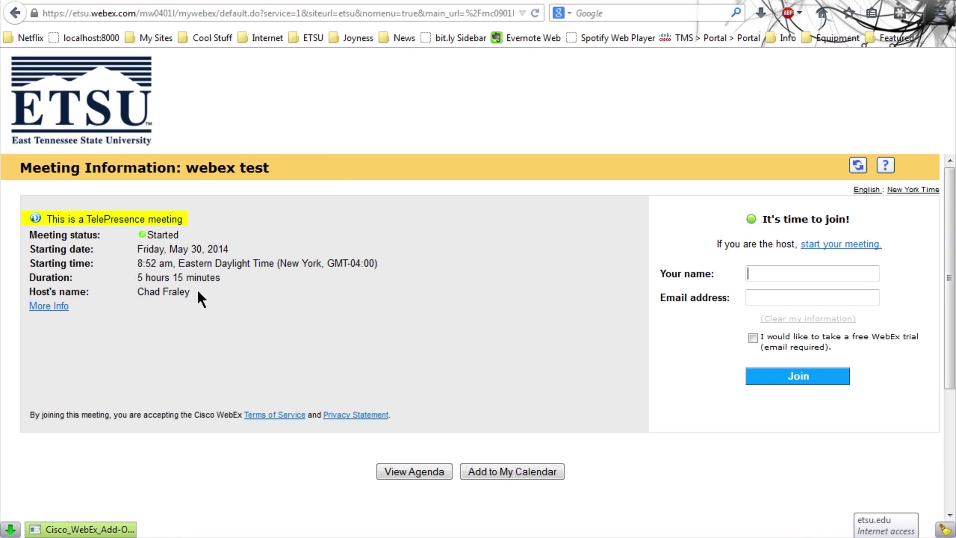
Fill the saved name and suggested email, then join the webex test meeting
left_click(785, 272)
key("Down")
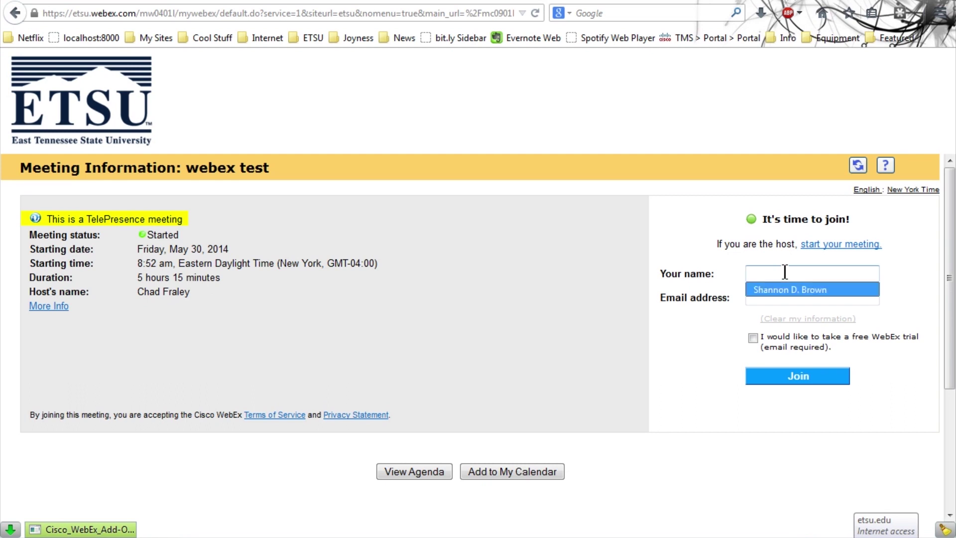
key("Return")
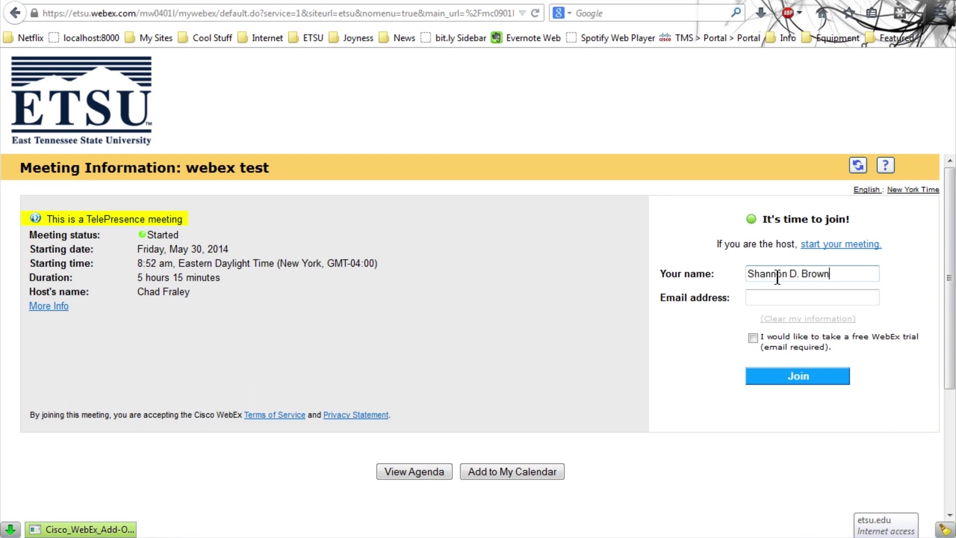
left_click(770, 293)
type("b")
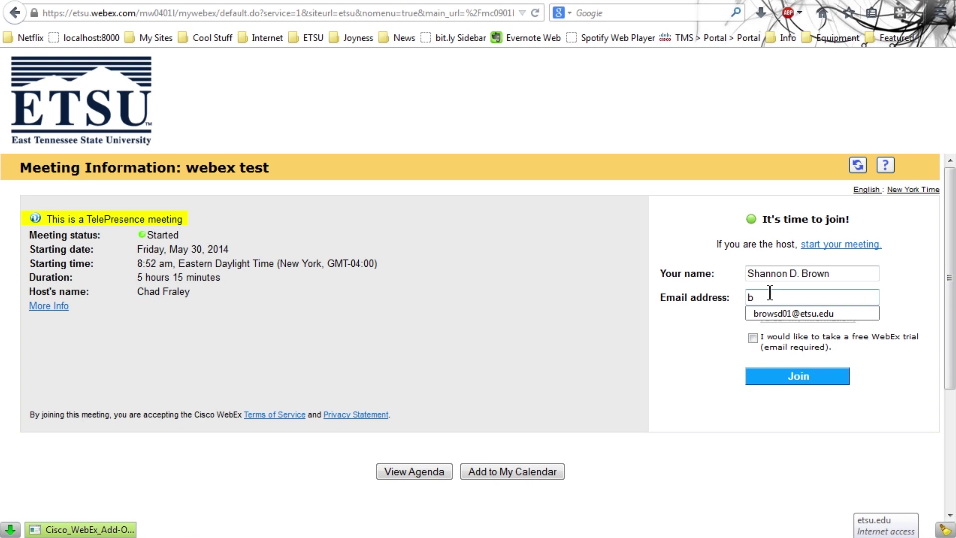
type("r")
key("Down")
key("Return")
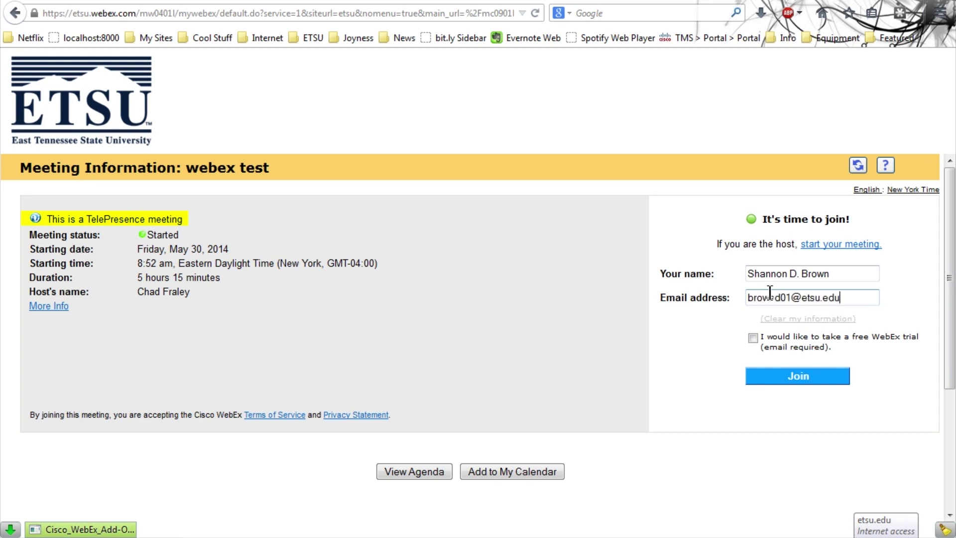
left_click(789, 375)
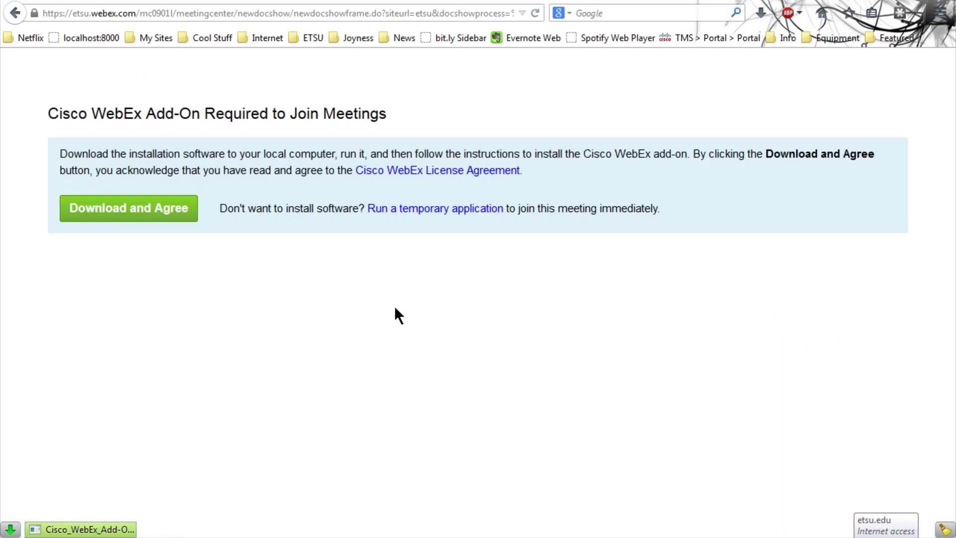
Download the WebEx add-on and save it to the Desktop, replacing the older copy
left_click(147, 216)
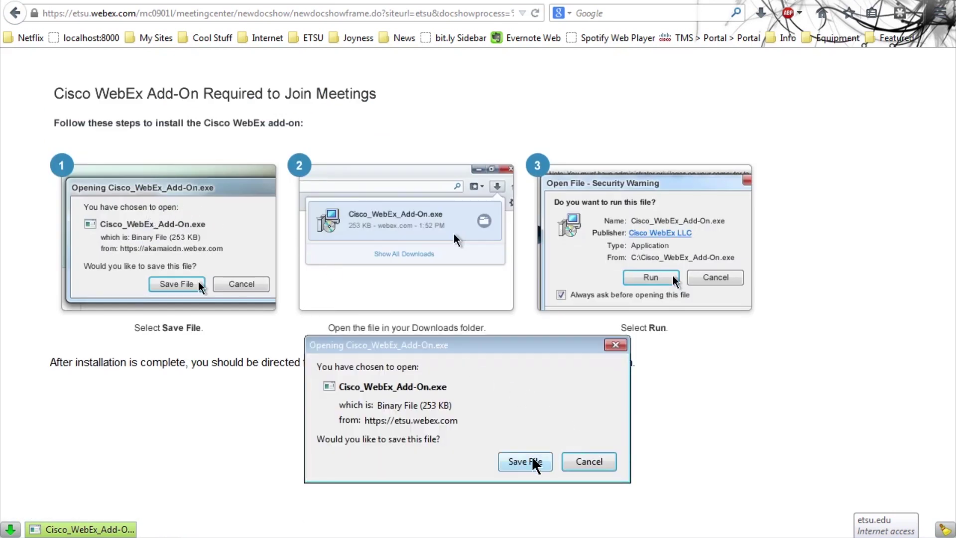
left_click(527, 462)
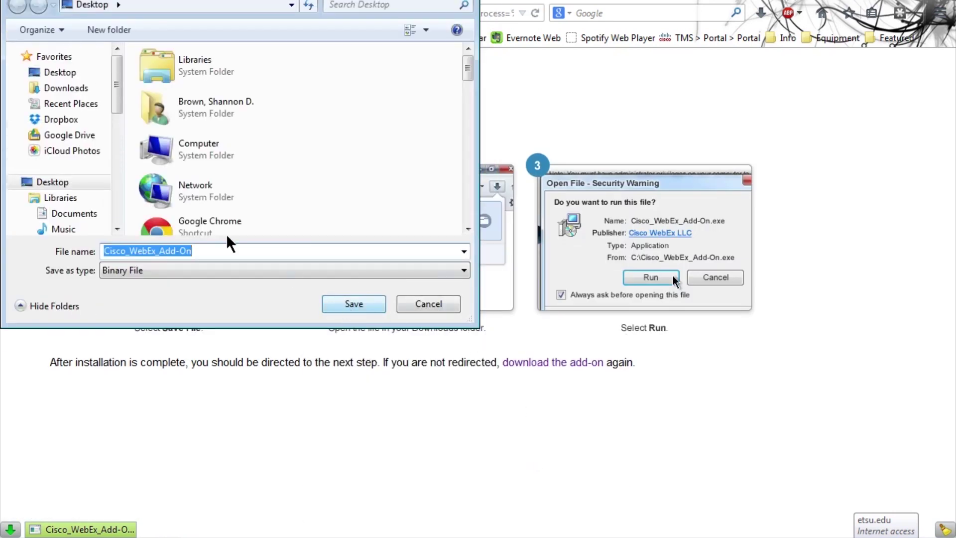
left_click(49, 183)
left_click(346, 308)
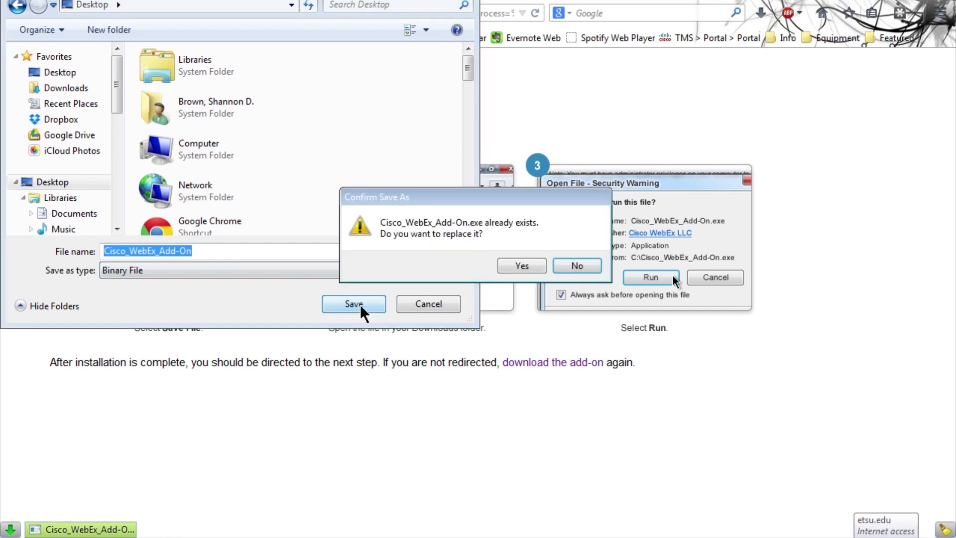
left_click(527, 266)
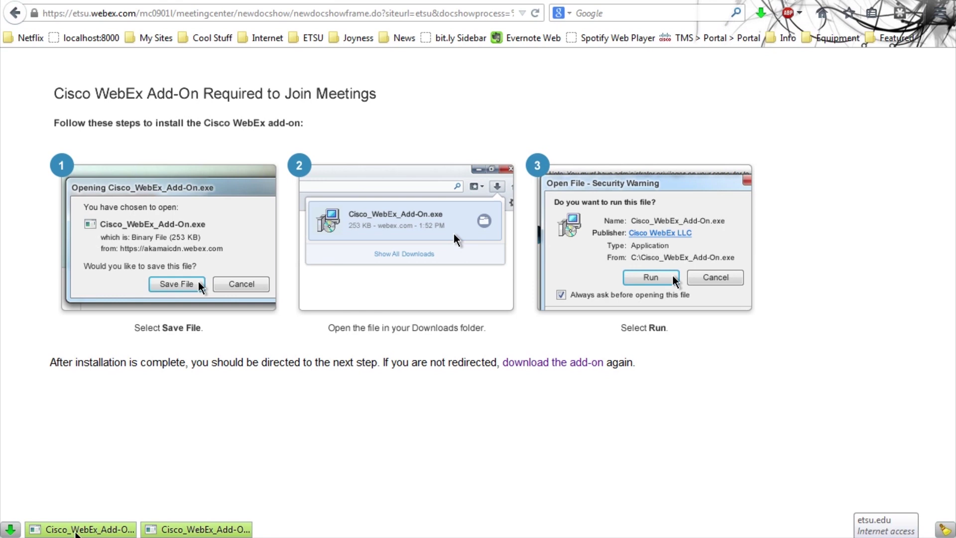
Launch the downloaded add-on and run it despite the warning
right_click(77, 531)
left_click(142, 345)
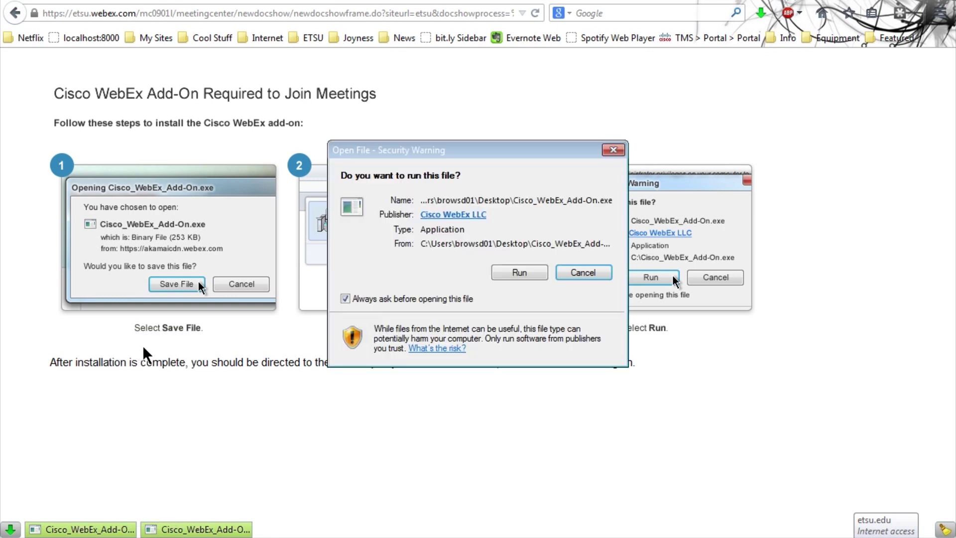
left_click(530, 274)
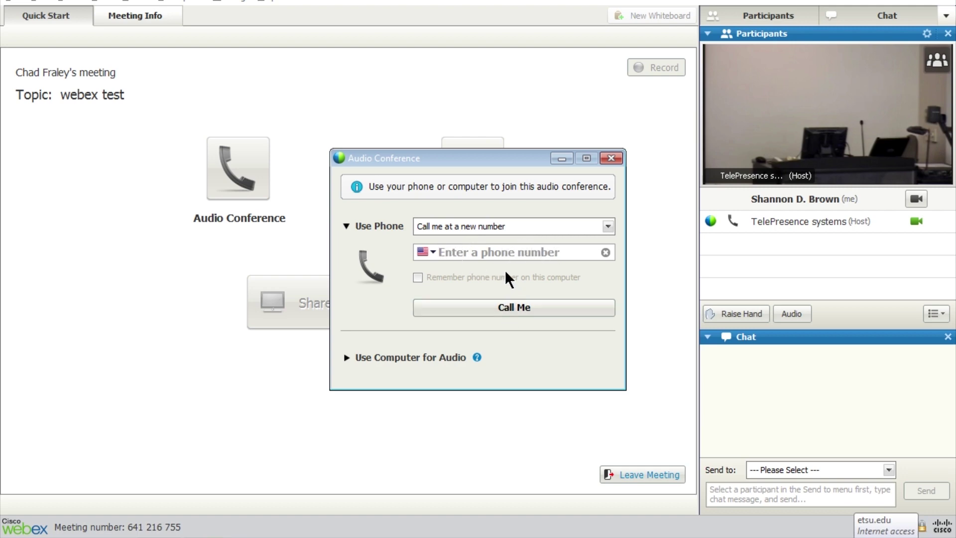
Show the 'I will call in' numbers, then revert to 'Call me at a new number'
left_click(521, 225)
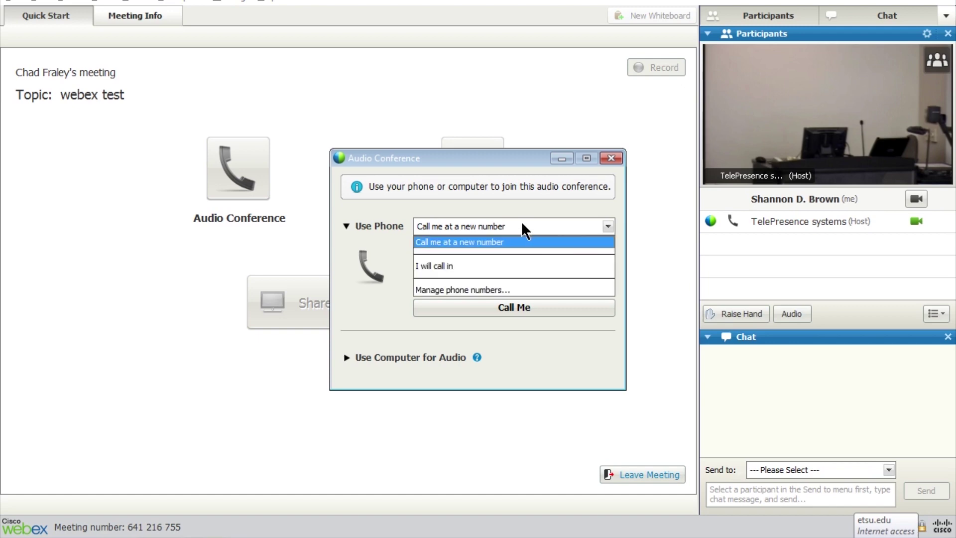
left_click(487, 267)
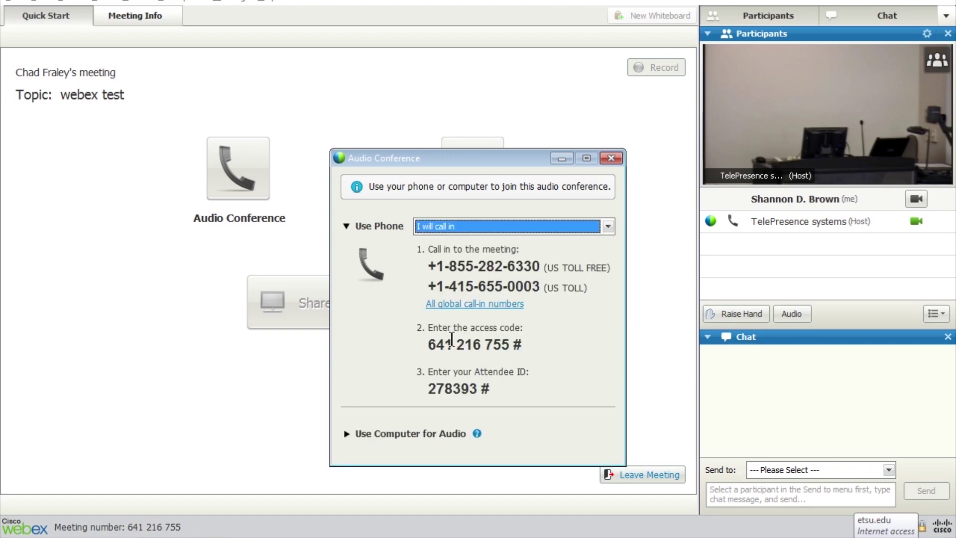
left_click(522, 232)
left_click(512, 240)
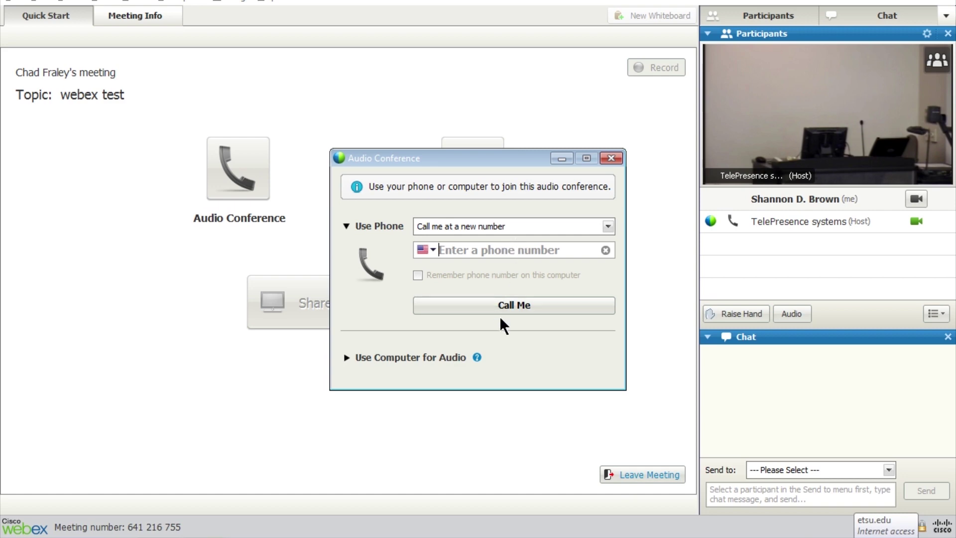
Call using the computer, confirming the speaker music and microphone level tests pass
left_click(421, 358)
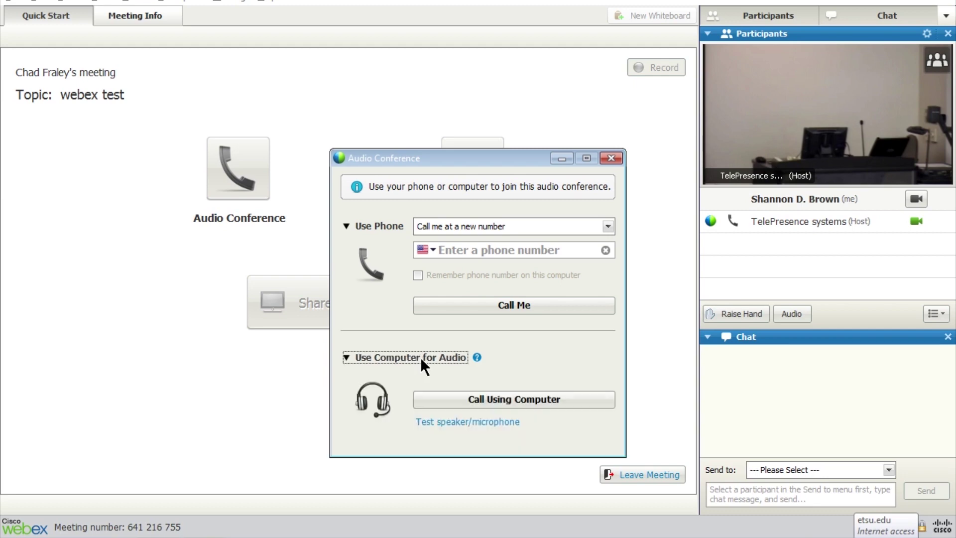
left_click(511, 400)
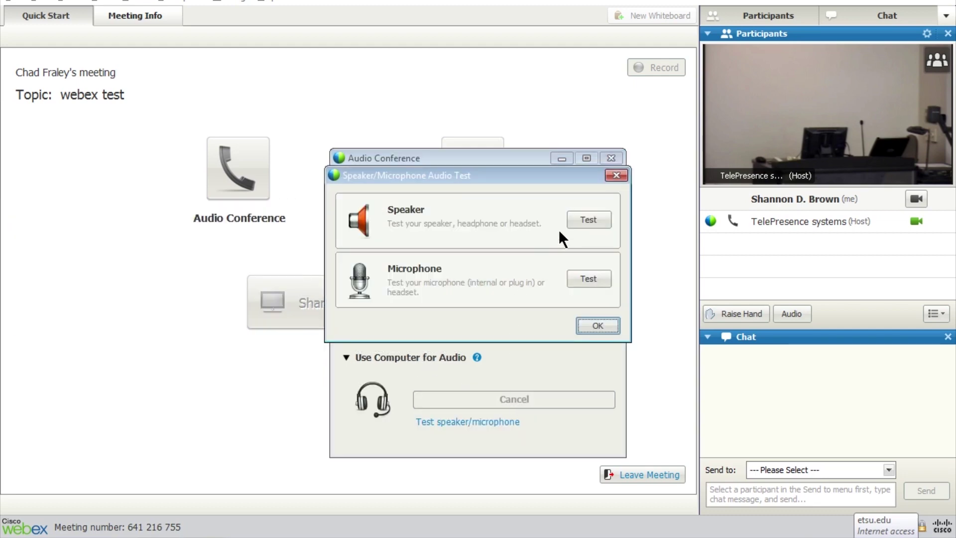
left_click(589, 219)
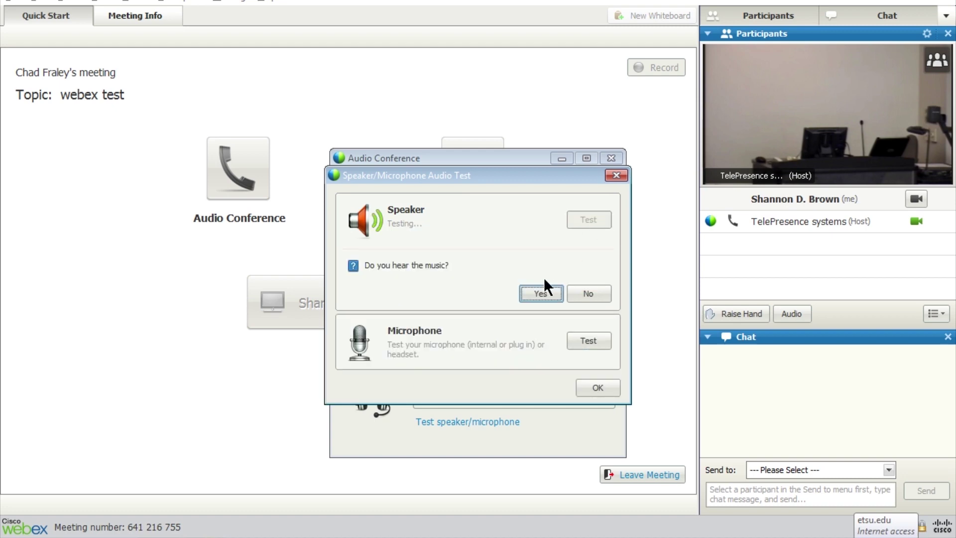
left_click(538, 294)
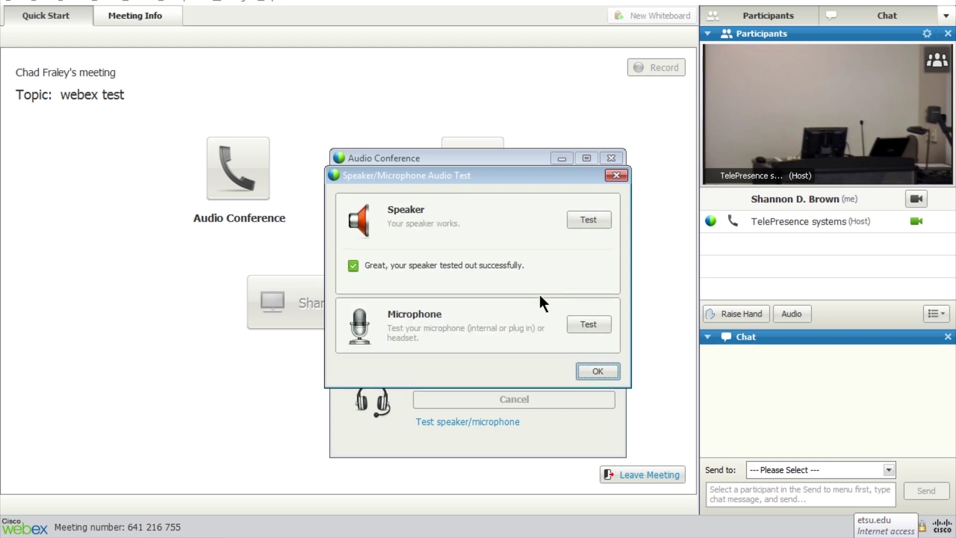
left_click(584, 325)
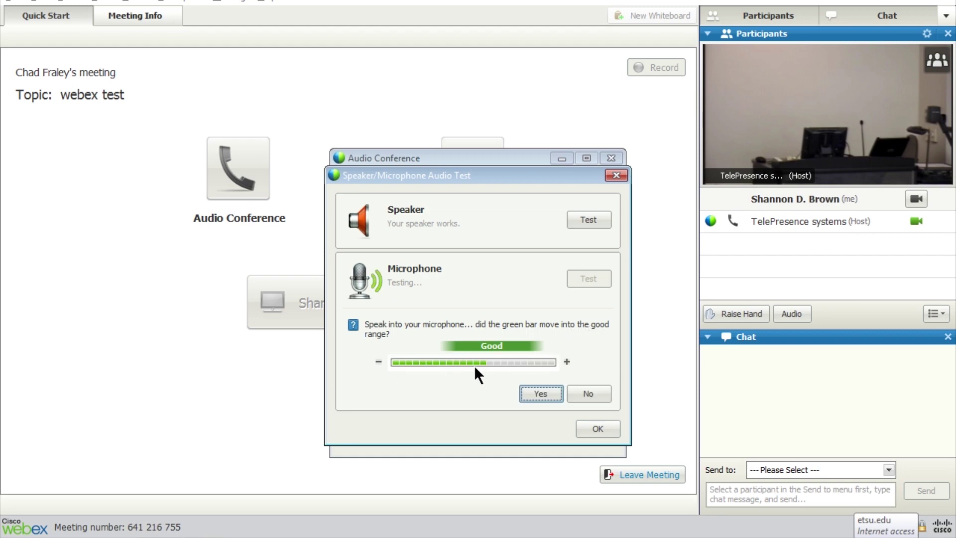
left_click(544, 393)
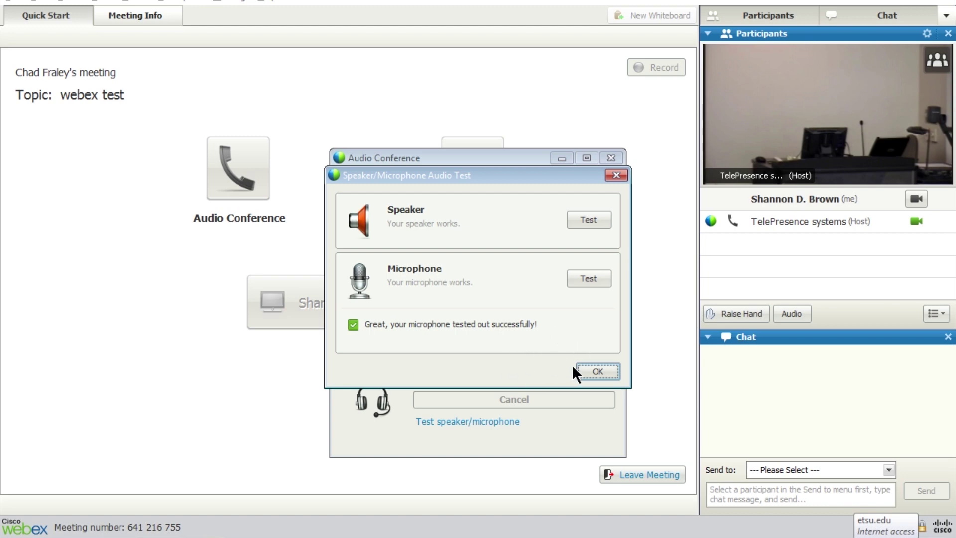
left_click(596, 371)
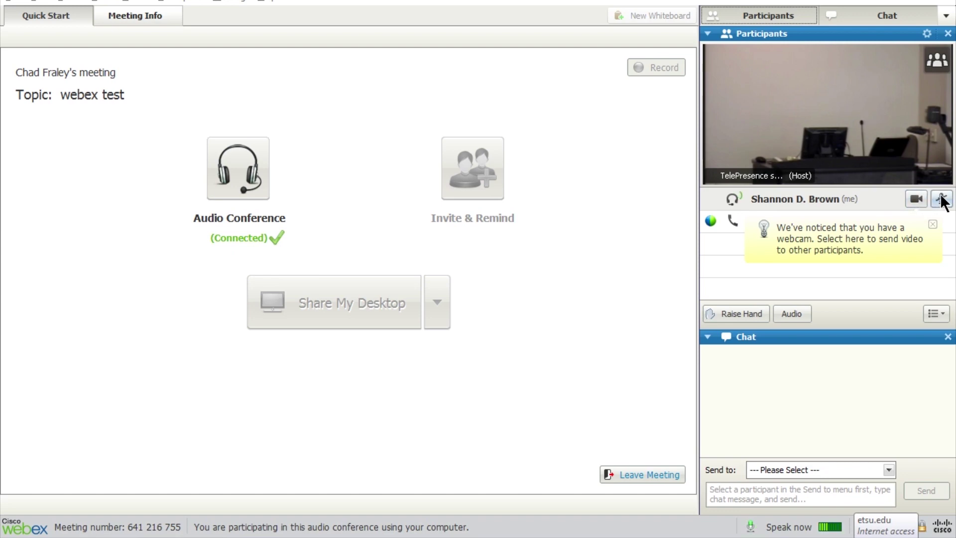
Mute yourself in the Participants panel and close the yellow webcam tooltip
left_click(941, 201)
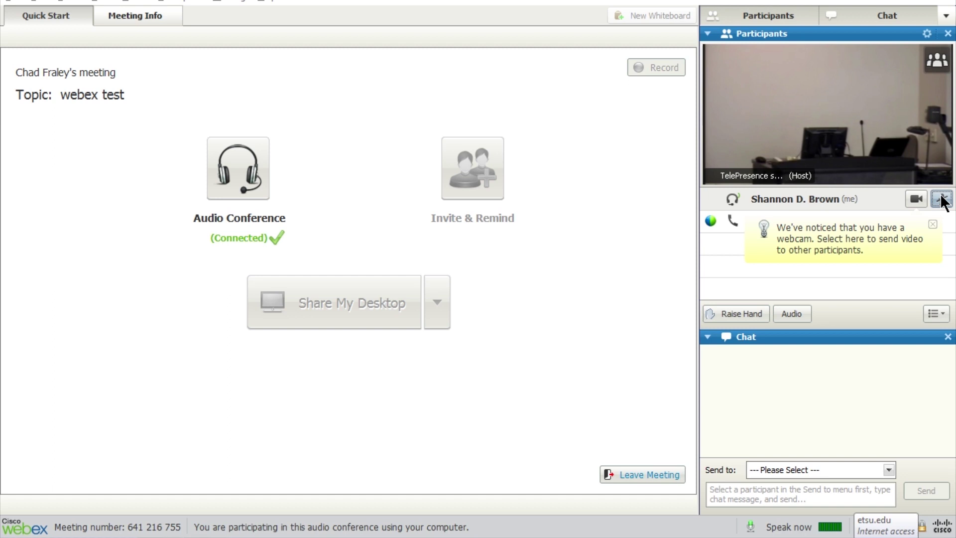
left_click(931, 223)
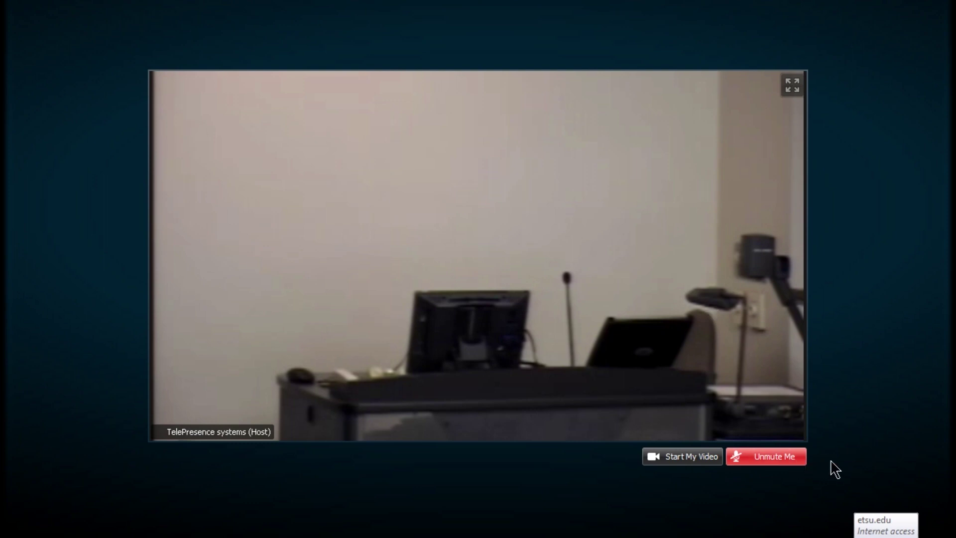
Unmute your microphone from the full-screen classroom video view
left_click(790, 462)
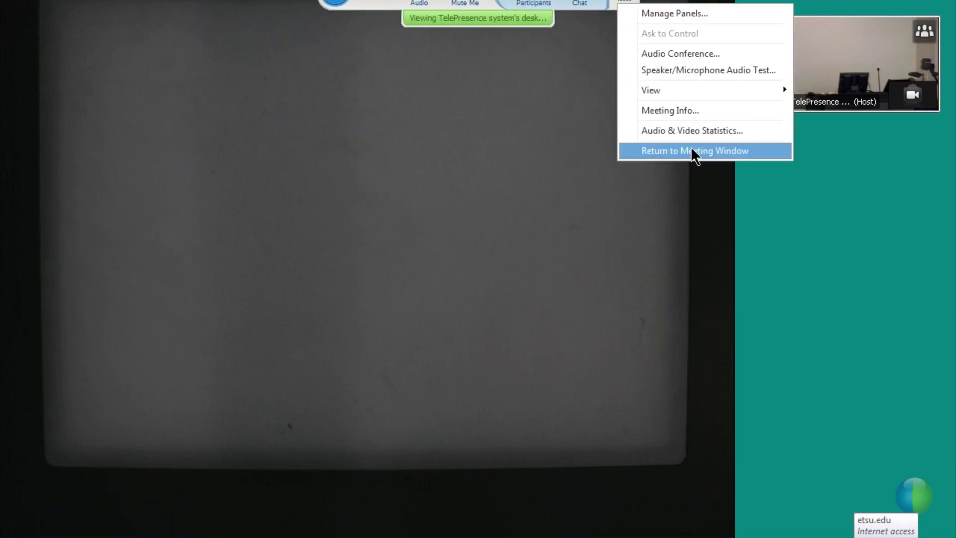
mouse_move(478, 3)
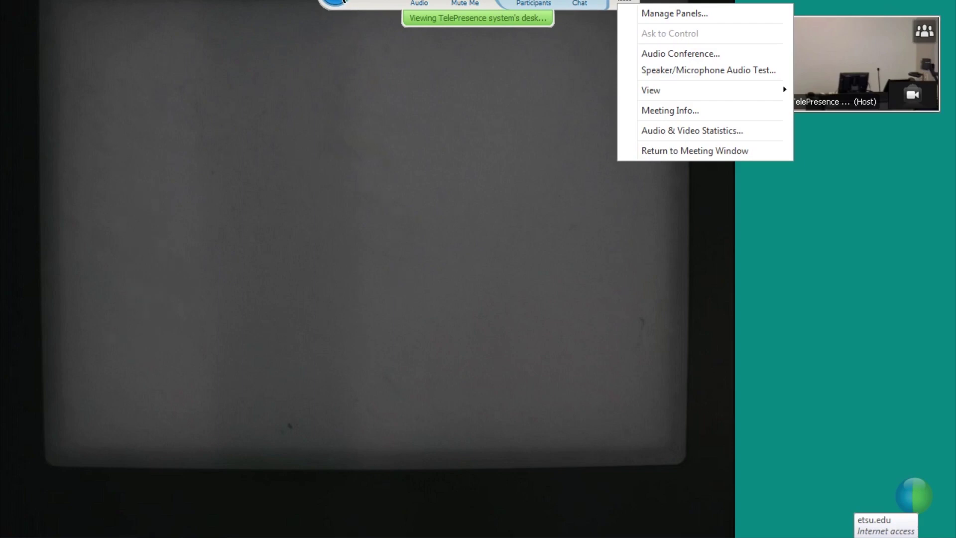
Return from the presenter's shared desktop to the main meeting window
left_click(342, 4)
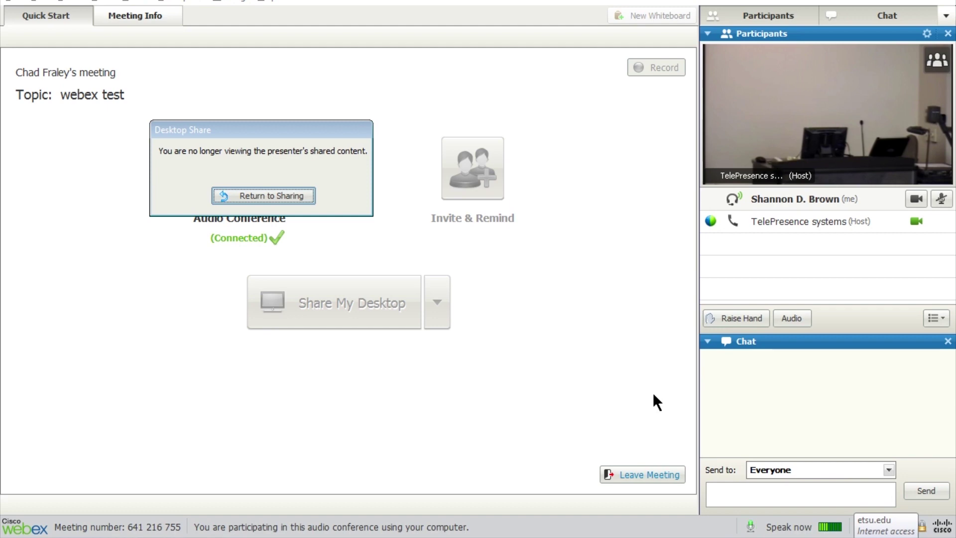
Confirm leaving the WebEx meeting and audio conference, then open the ETSU eLearning support desk
left_click(646, 472)
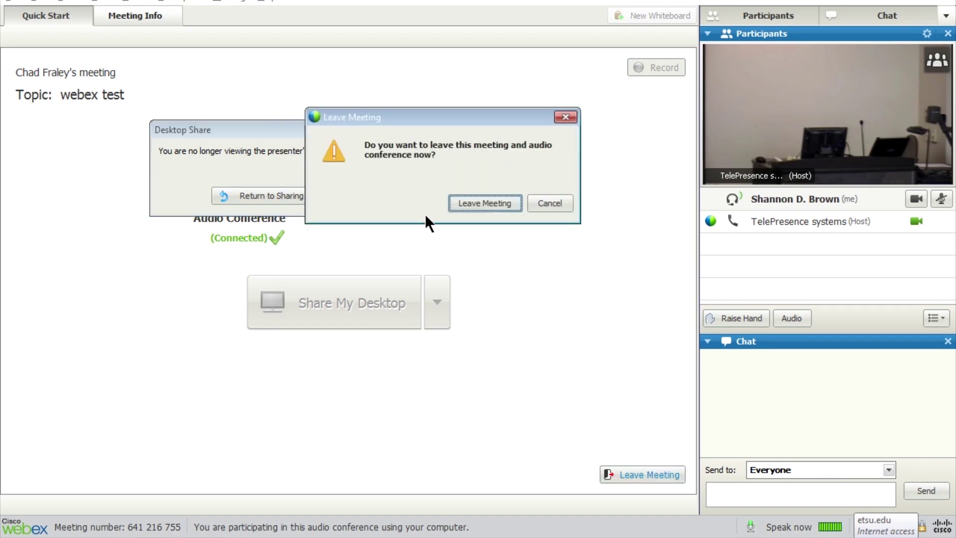
left_click(468, 203)
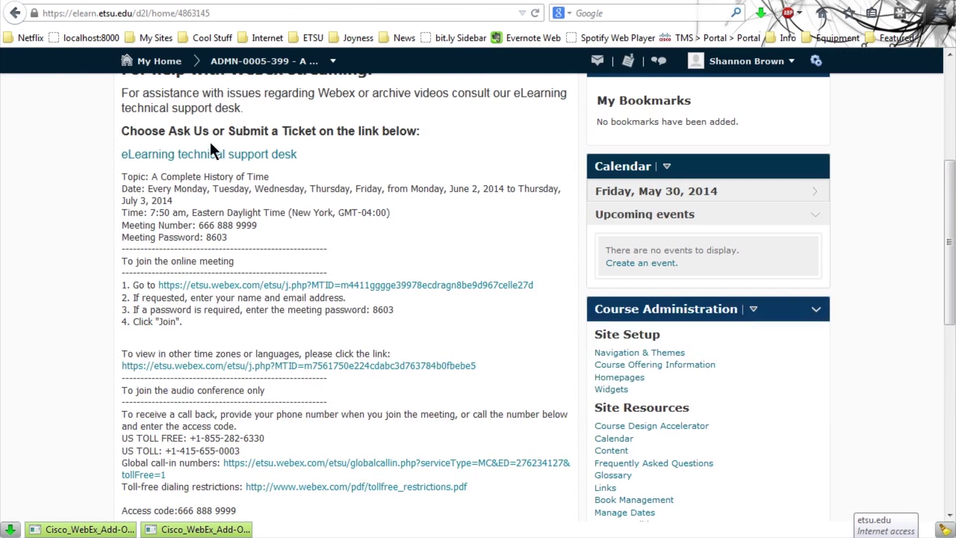
scroll(191, 171, "up", 5)
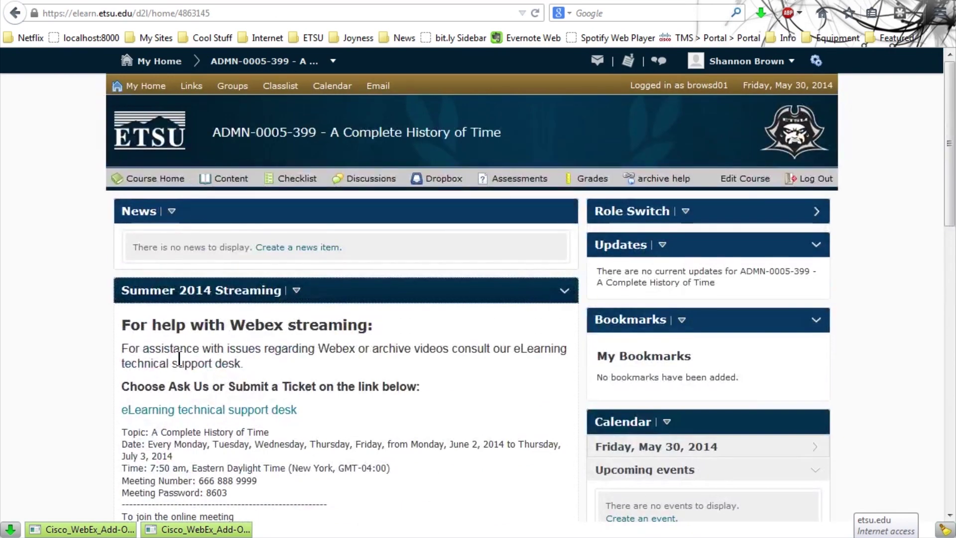
left_click(178, 410)
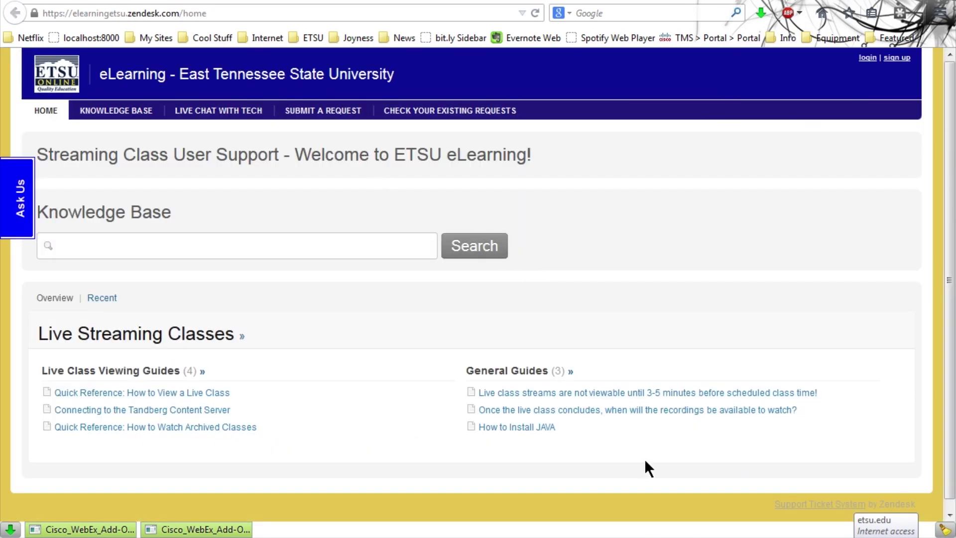